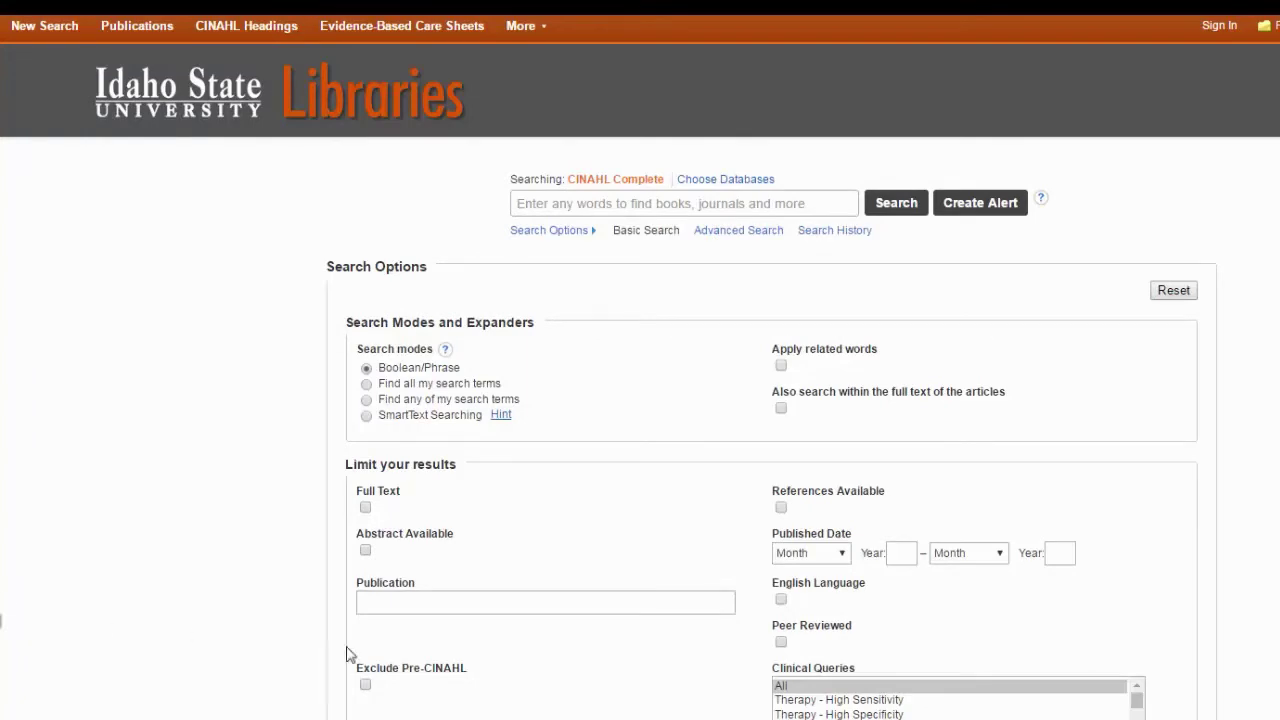
Run a keyword search for 'nursing student retention', returning 259 results as S1.
click(574, 206)
text(nursing student retention)
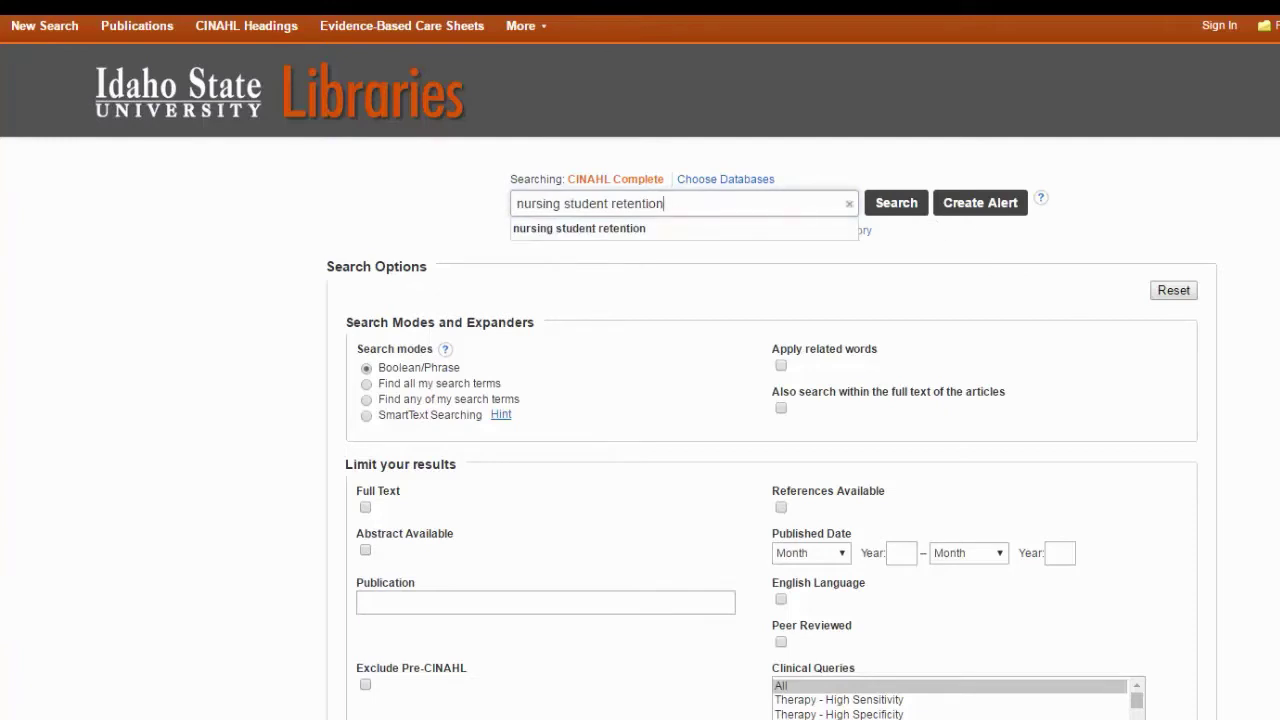
click(920, 200)
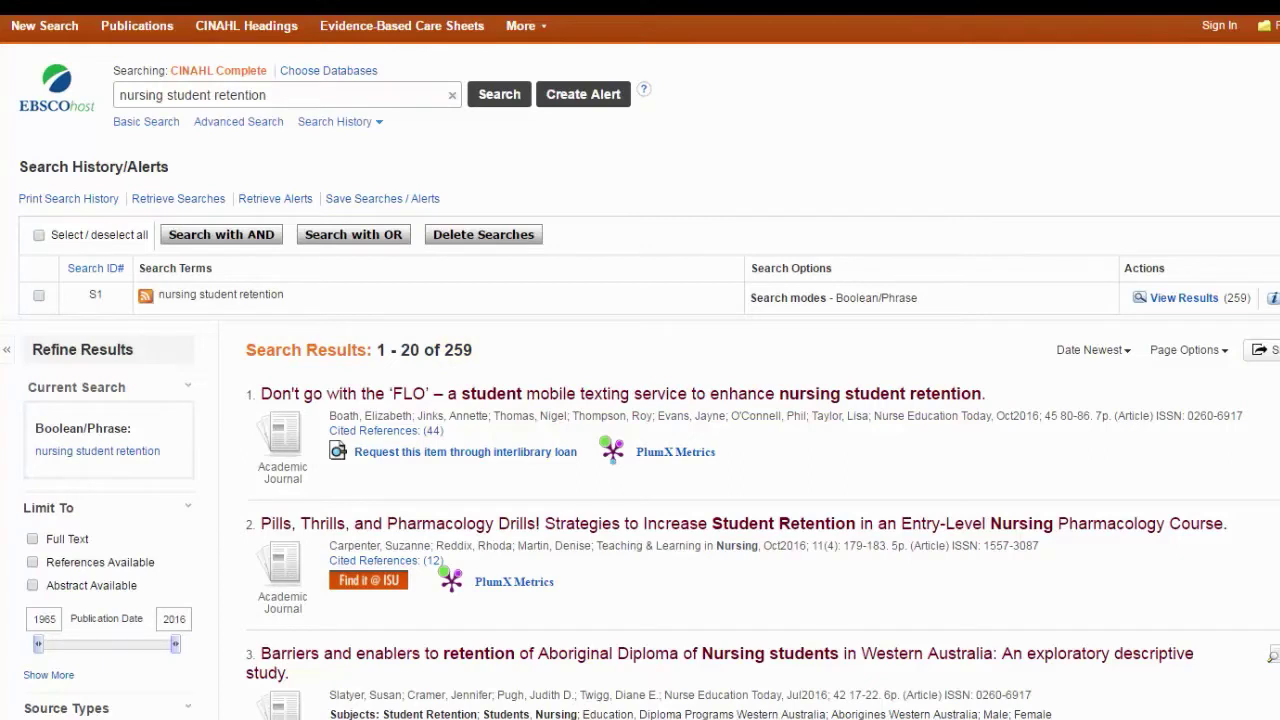
scroll(640, 400, down, 1)
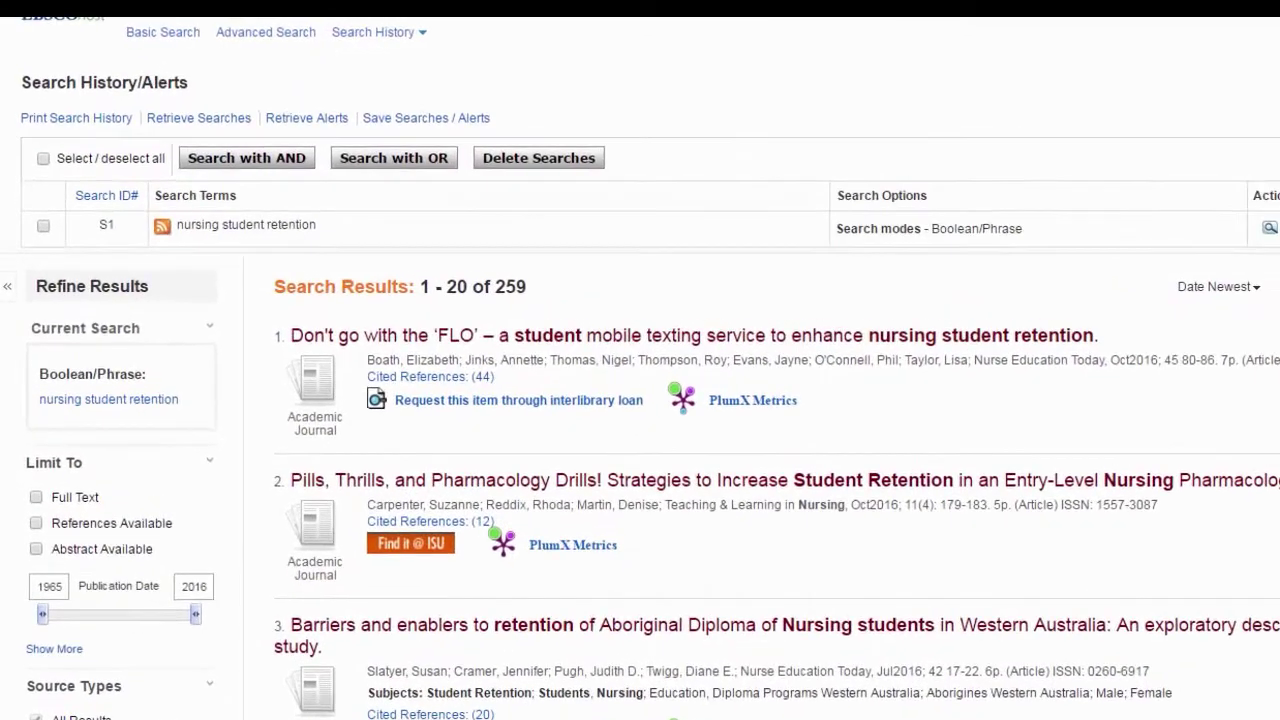
scroll(640, 400, down, 2)
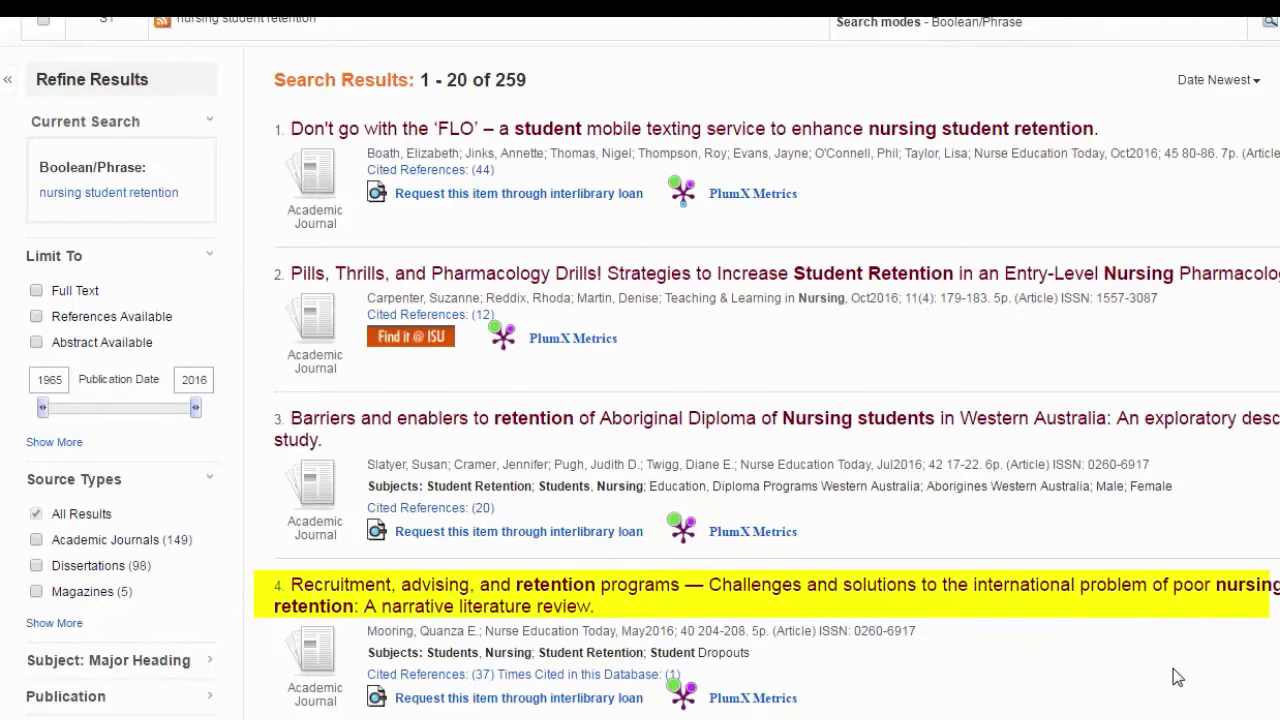
Open the fourth result's Detailed Record and search its Student Retention major subject as S2.
click(1103, 597)
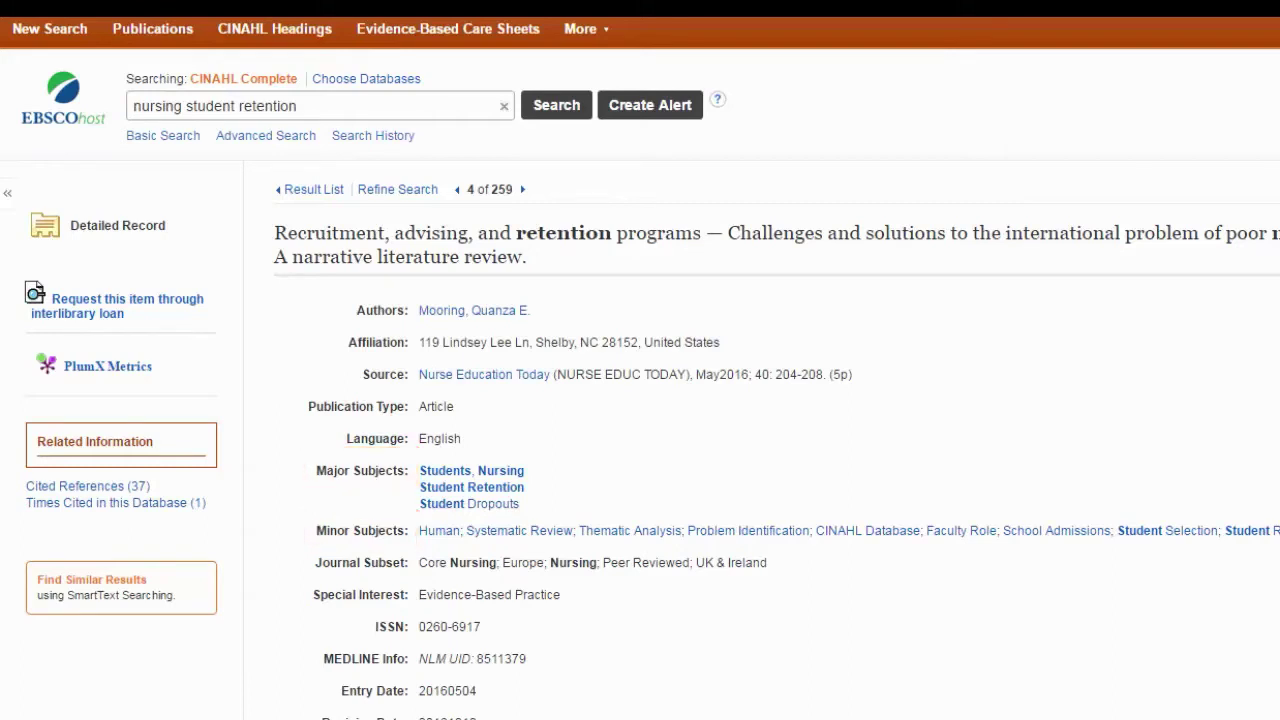
click(471, 487)
Search the Students, Nursing major subject (13,664 results), then empty the search box.
click(498, 472)
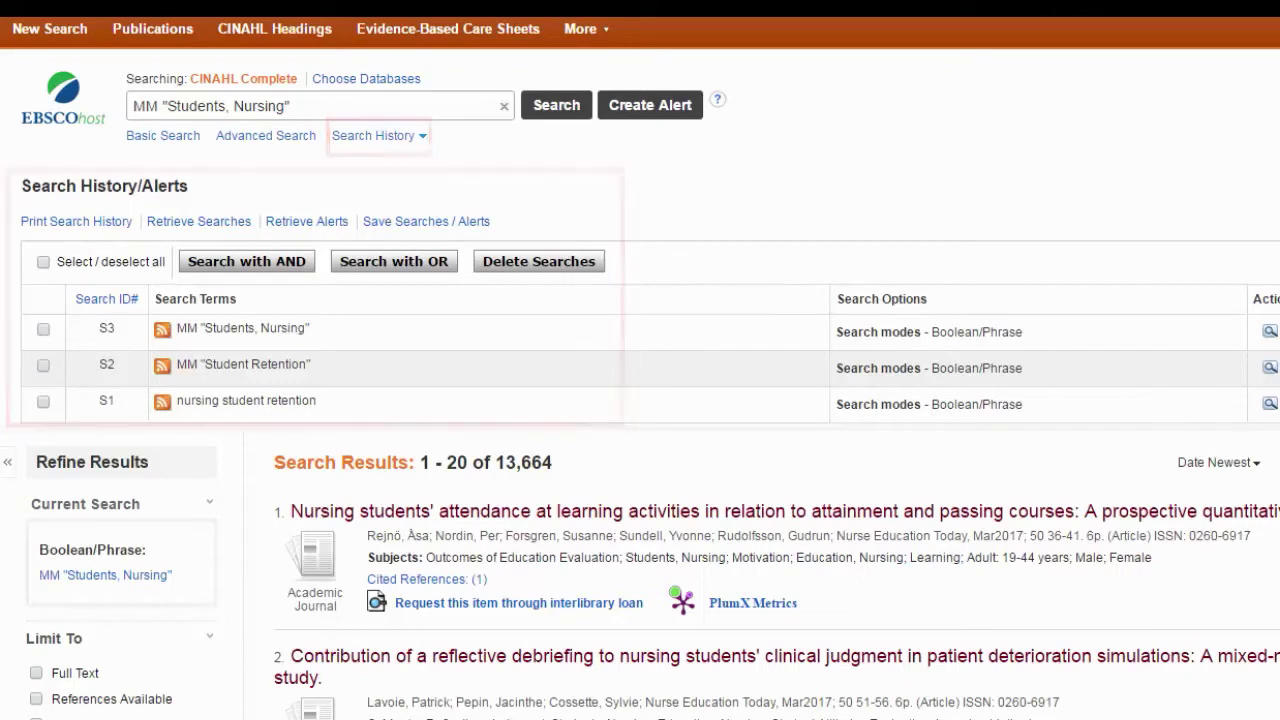
key(ctrl+a)
key(BackSpace)
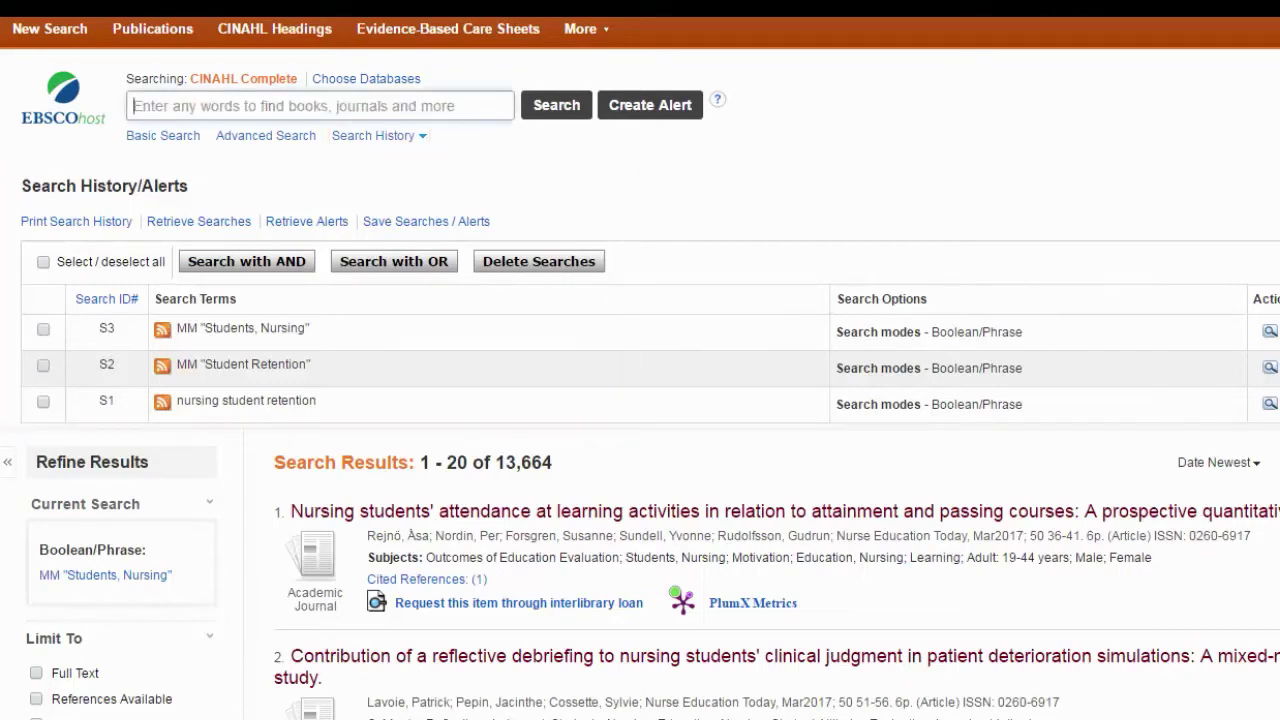
Select searches S2 and S3 in the search history for combining.
click(43, 365)
click(43, 331)
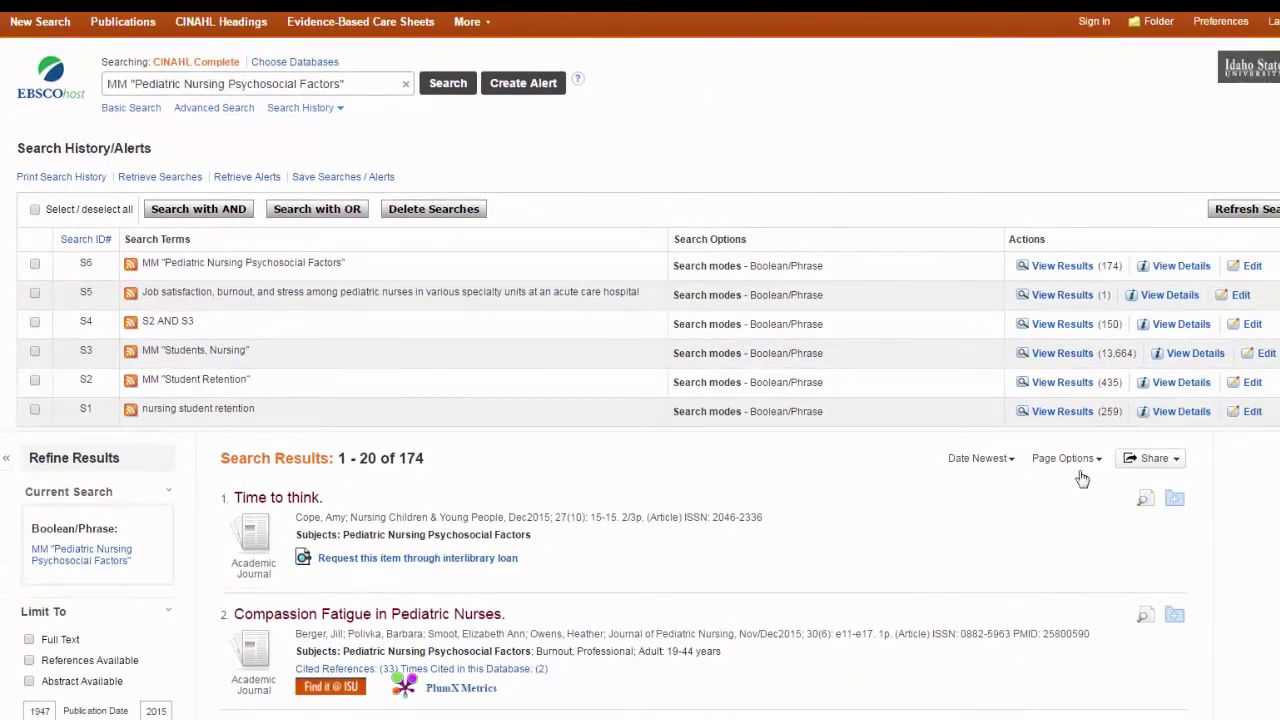
Open the job satisfaction, burnout, and stress among pediatric nurses article from search S5.
scroll(950, 508, down, 3)
scroll(950, 508, down, 5)
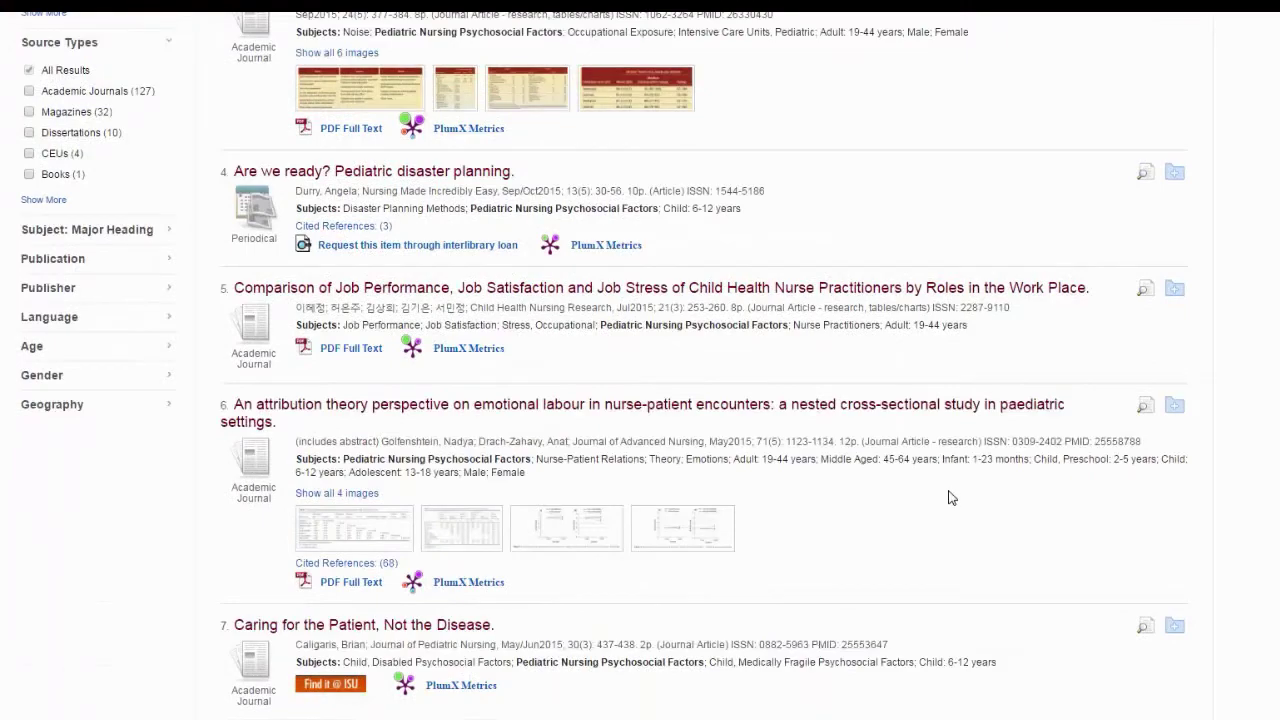
scroll(1126, 310, up, 8)
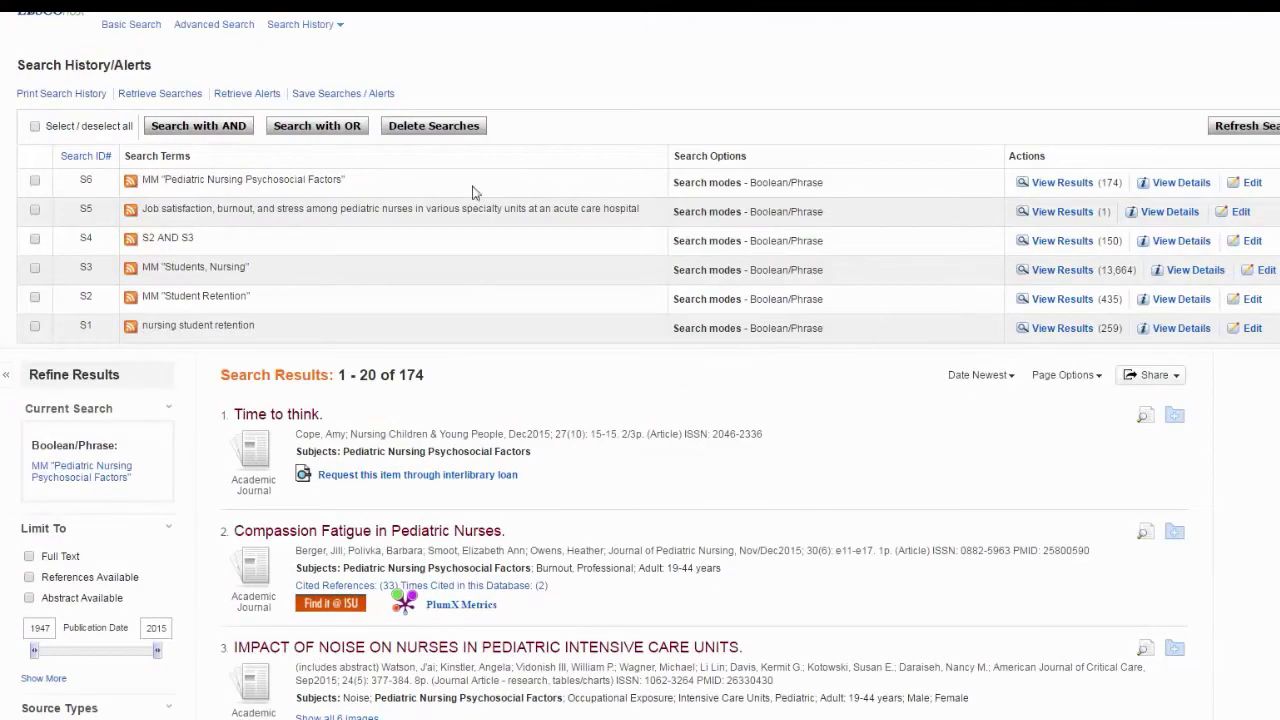
click(1062, 211)
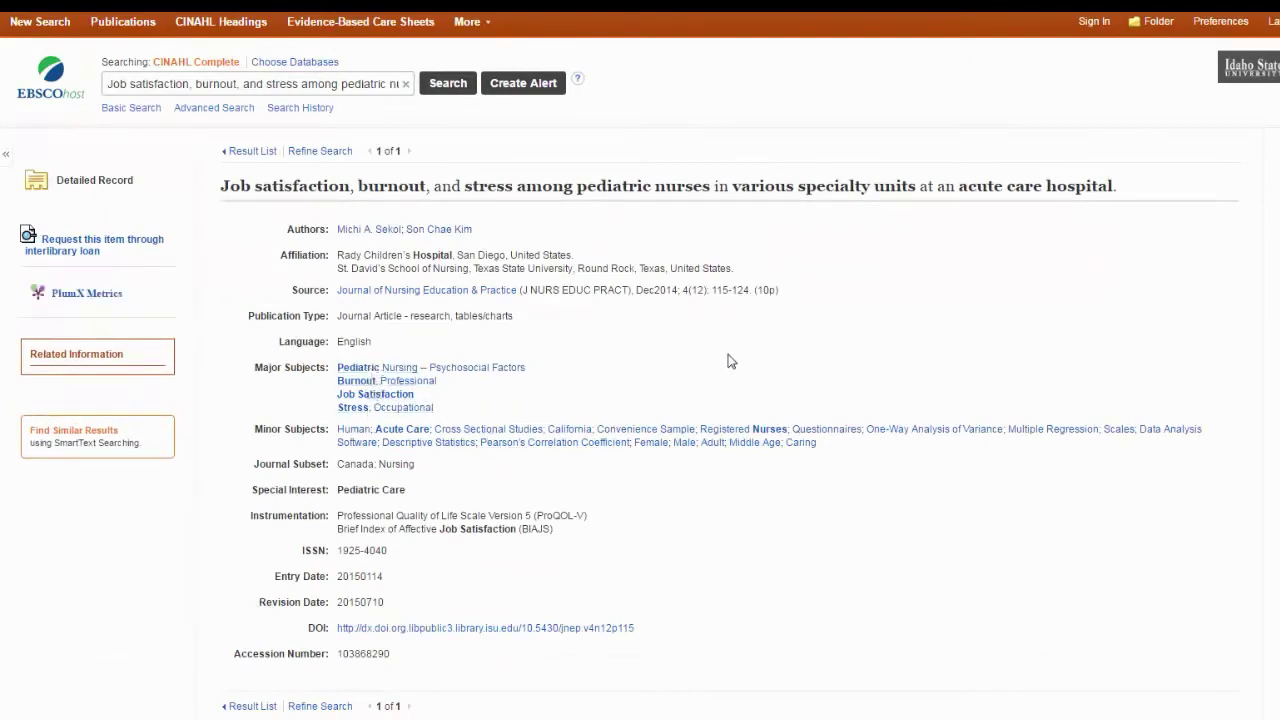
Start a fresh search page with an empty query and the search options shown.
click(320, 706)
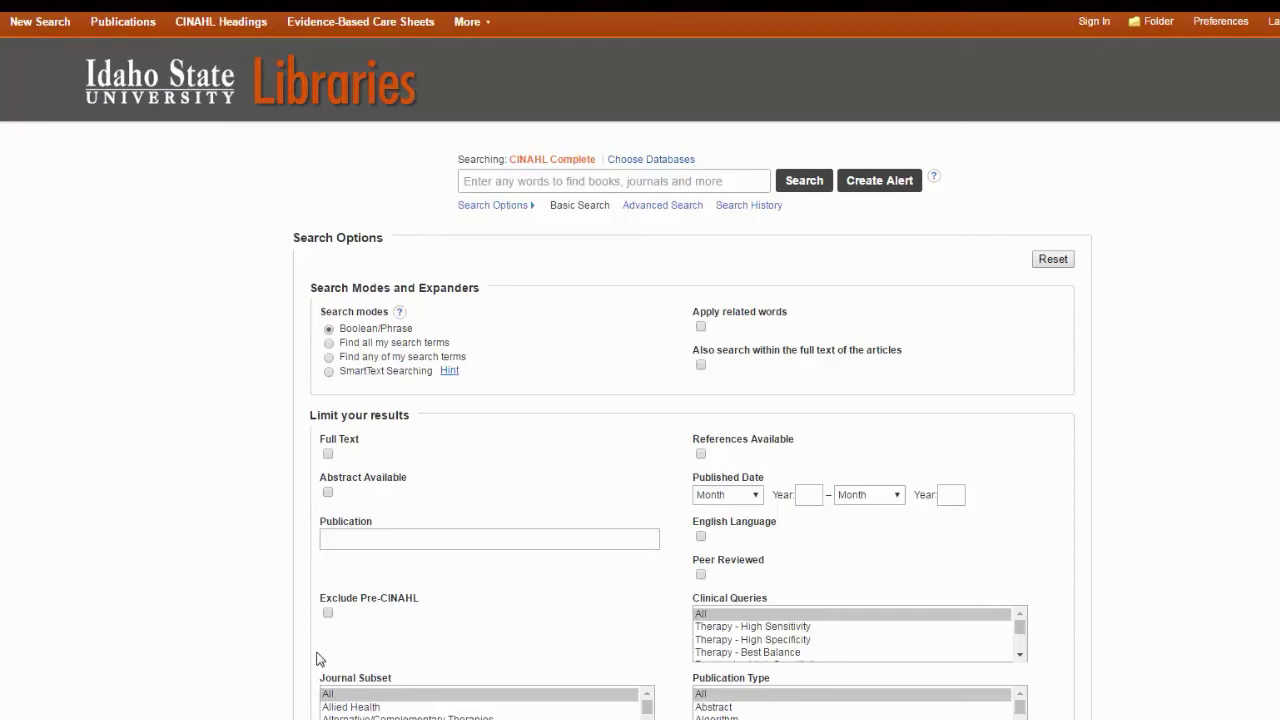
Browse CINAHL Headings for 'skin cancer', finding the Skin Neoplasms heading.
click(221, 21)
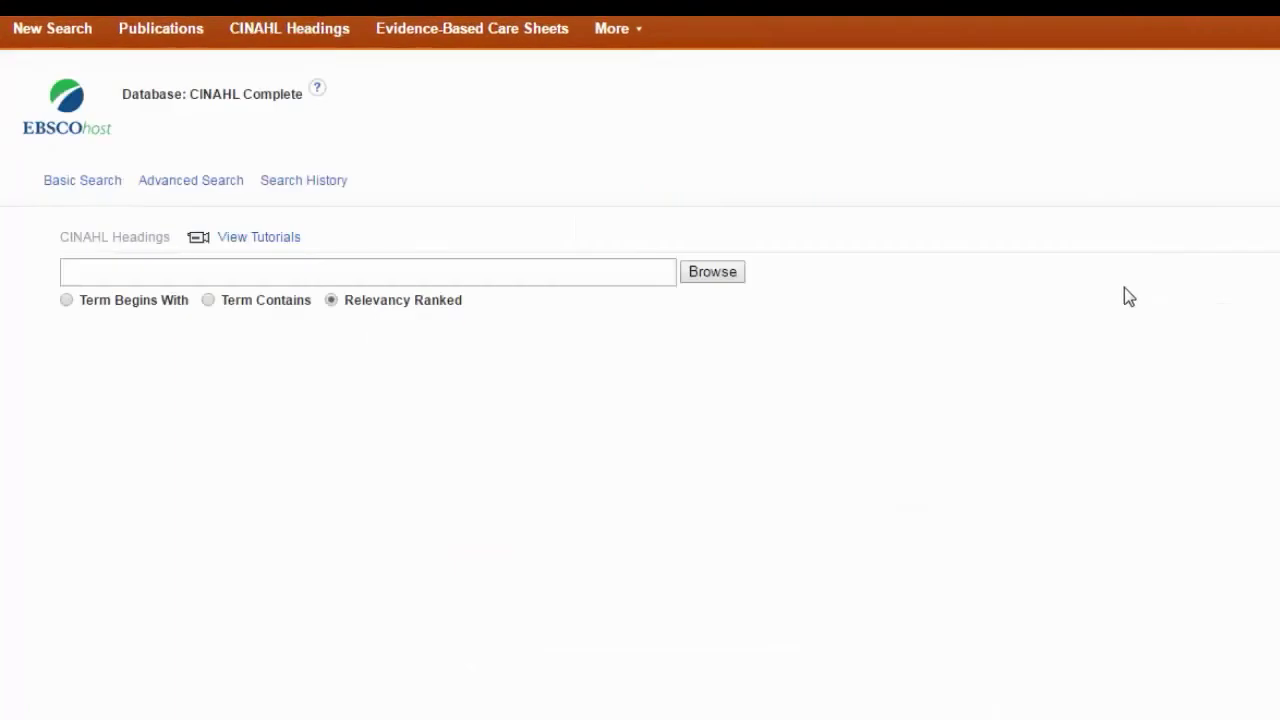
click(177, 272)
text(skin)
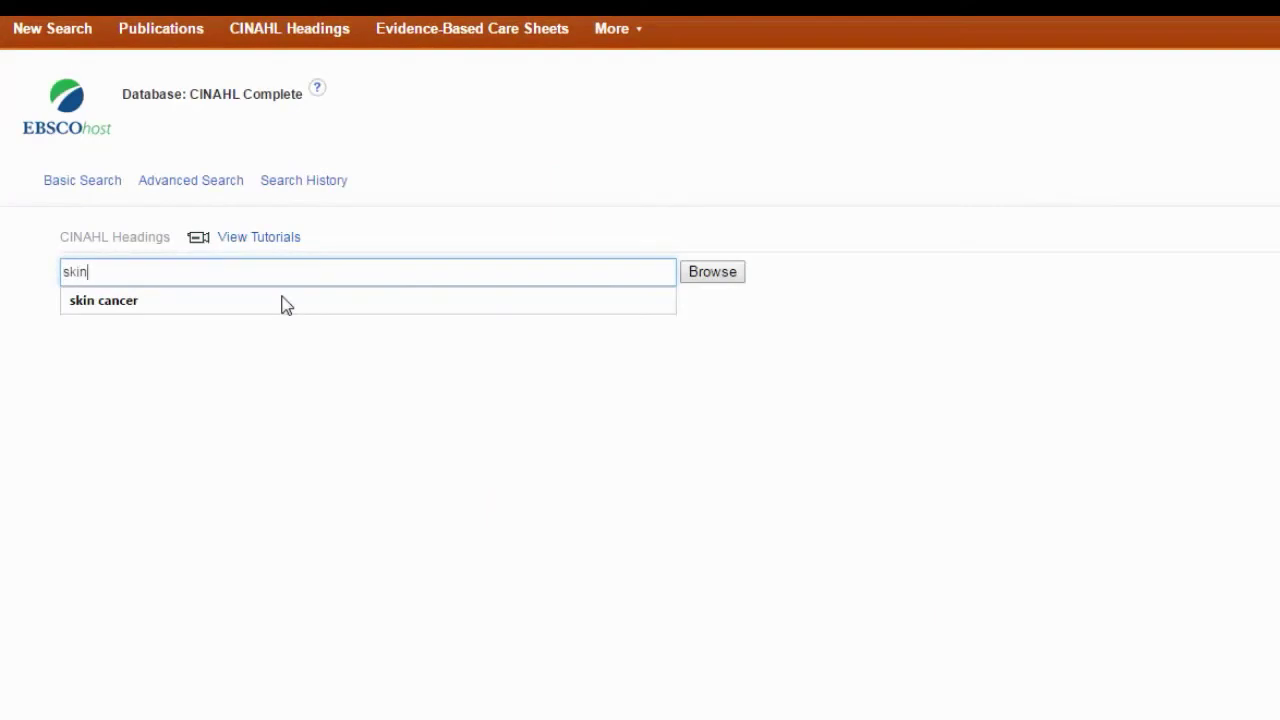
text( cancer)
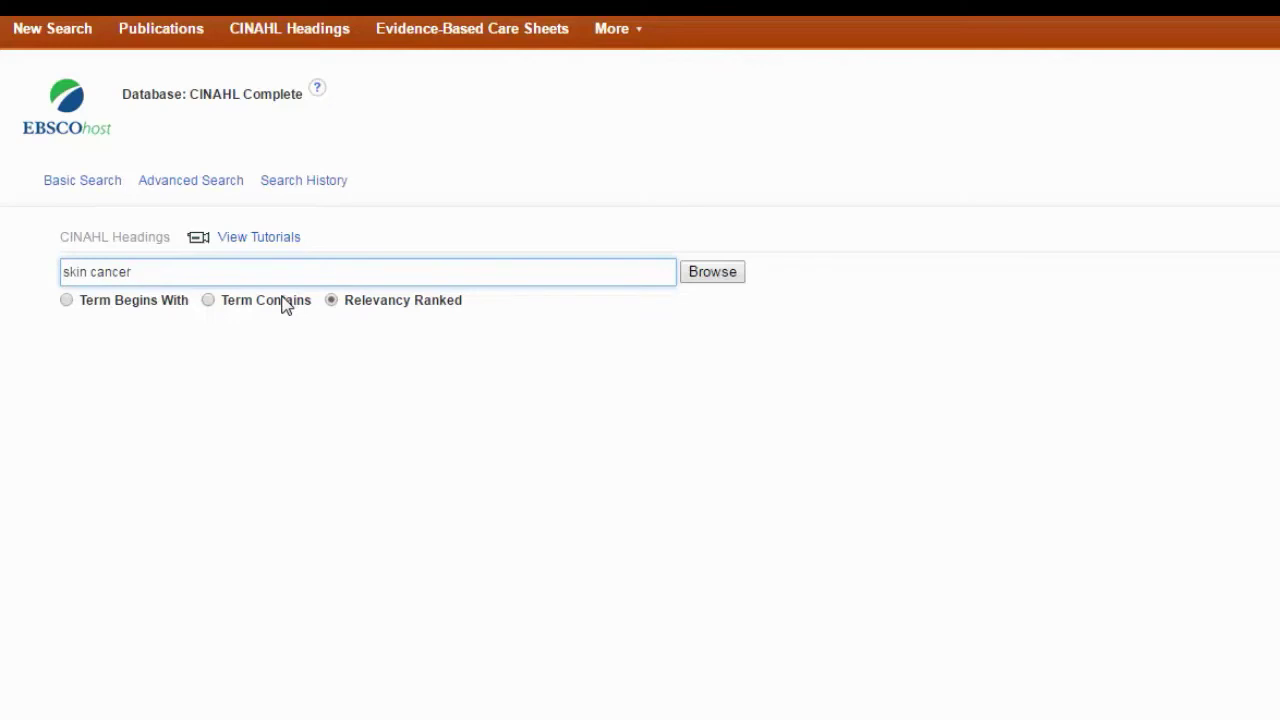
key(Return)
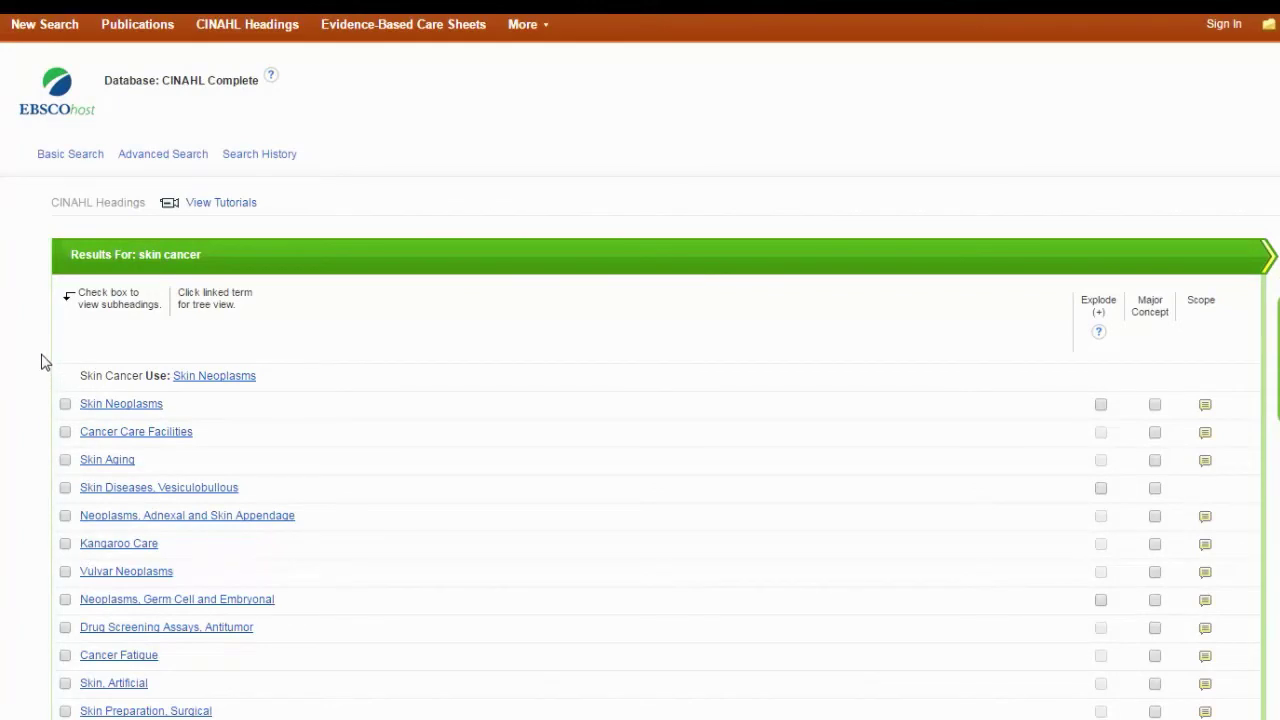
Select the Skin Neoplasms heading limited to the Prevention And Control/PC subheading.
click(65, 405)
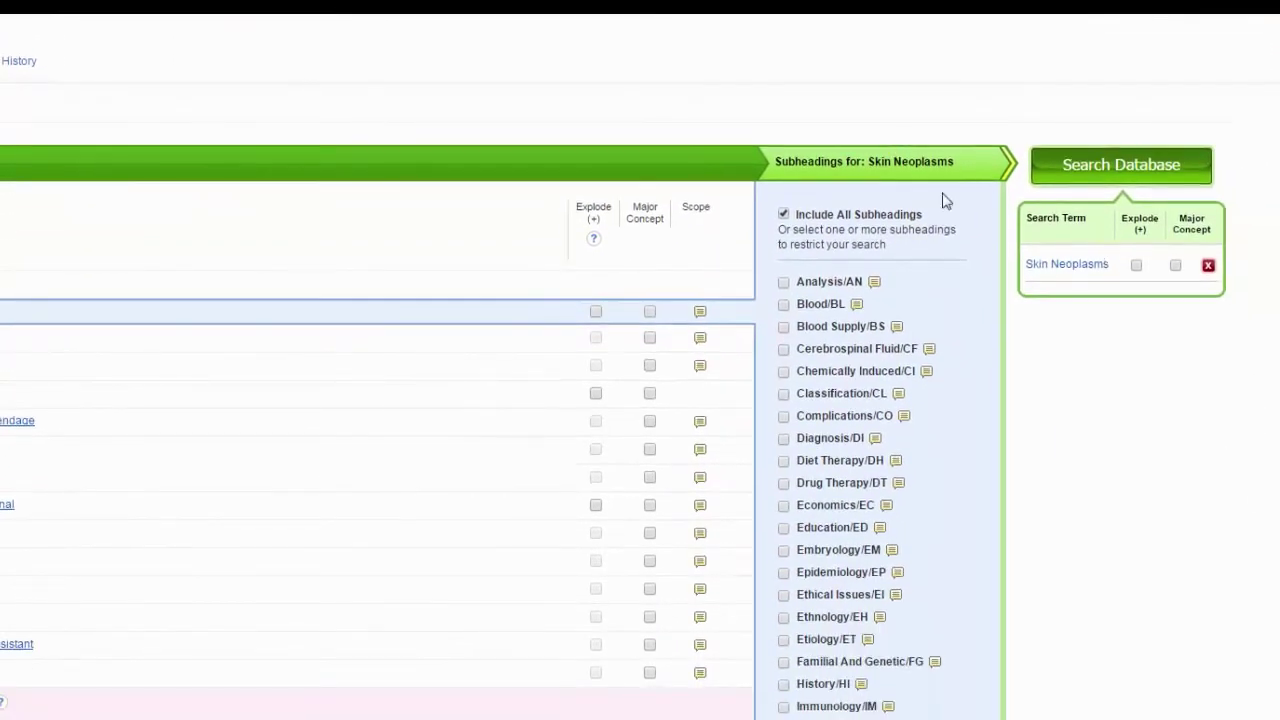
scroll(1066, 366, down, 5)
scroll(1088, 376, up, 6)
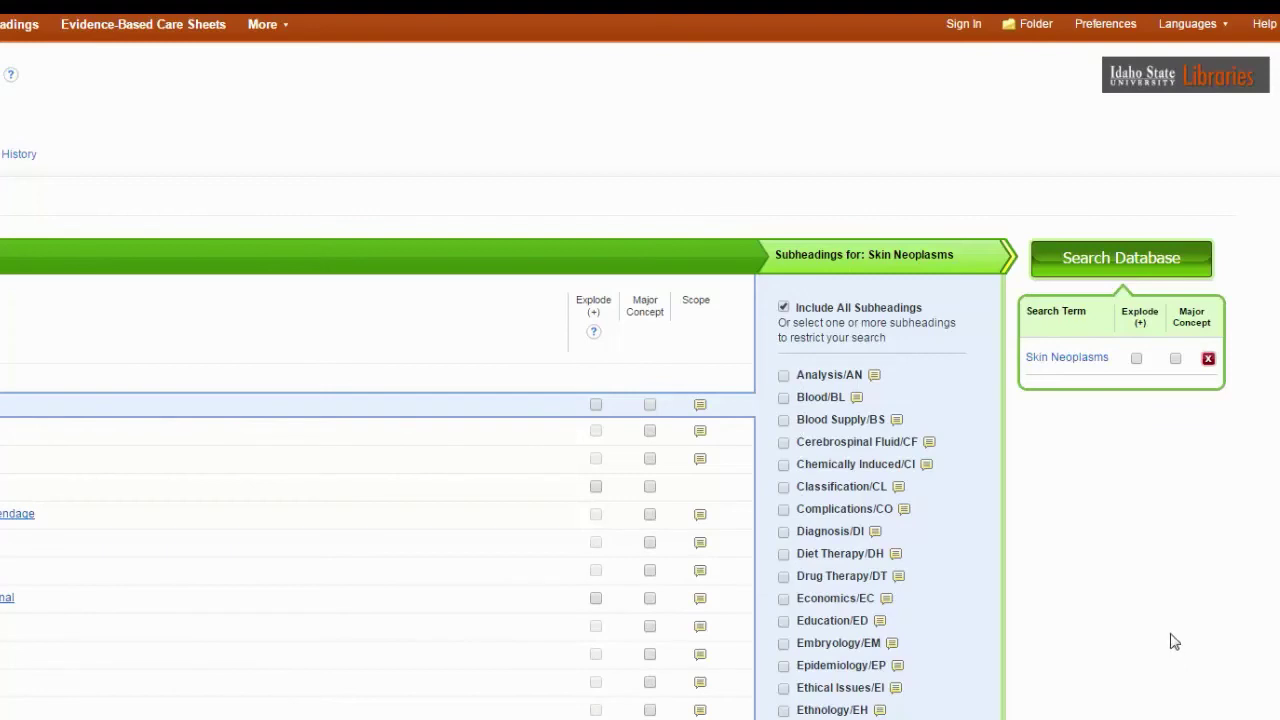
scroll(1166, 637, down, 2)
scroll(1168, 635, down, 2)
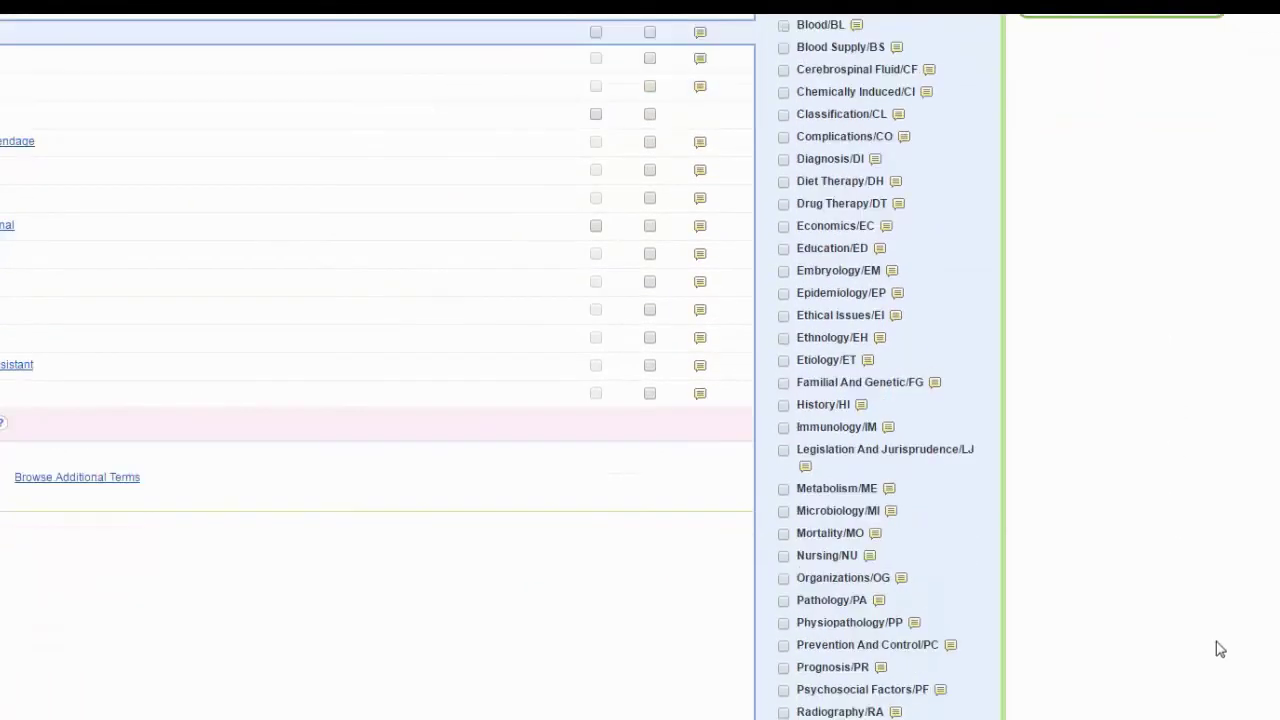
click(783, 645)
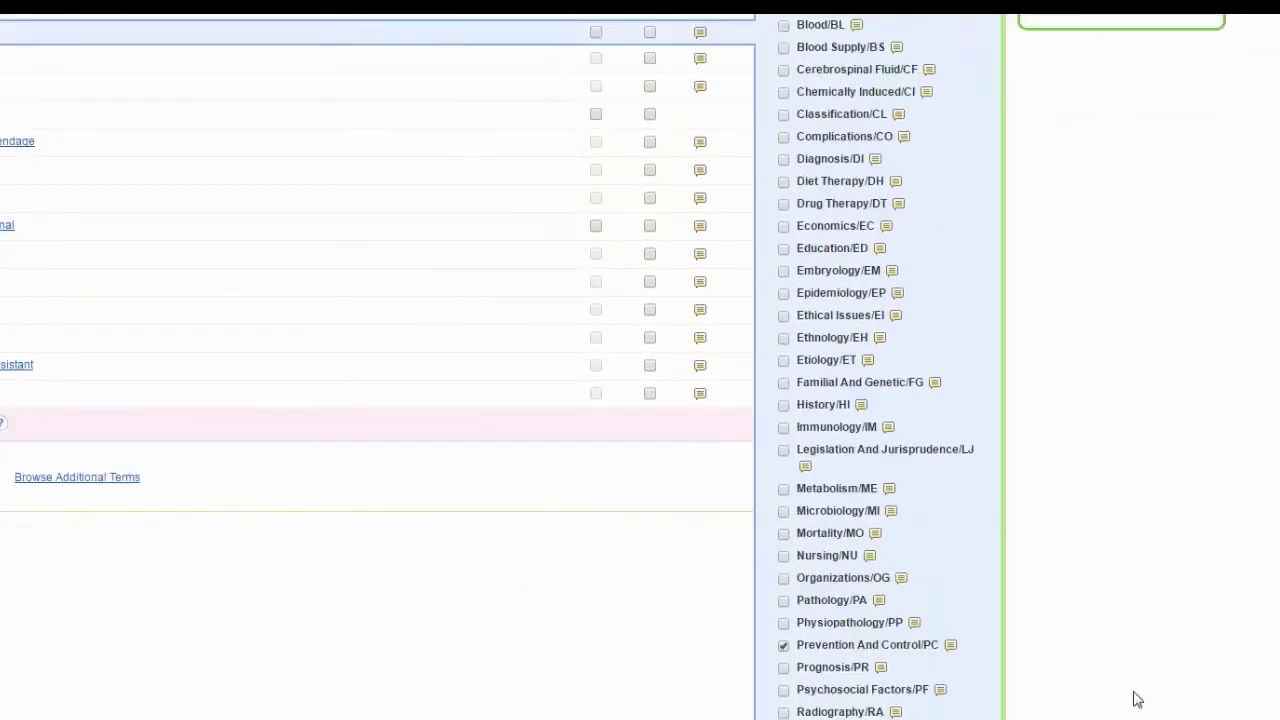
scroll(1124, 231, up, 4)
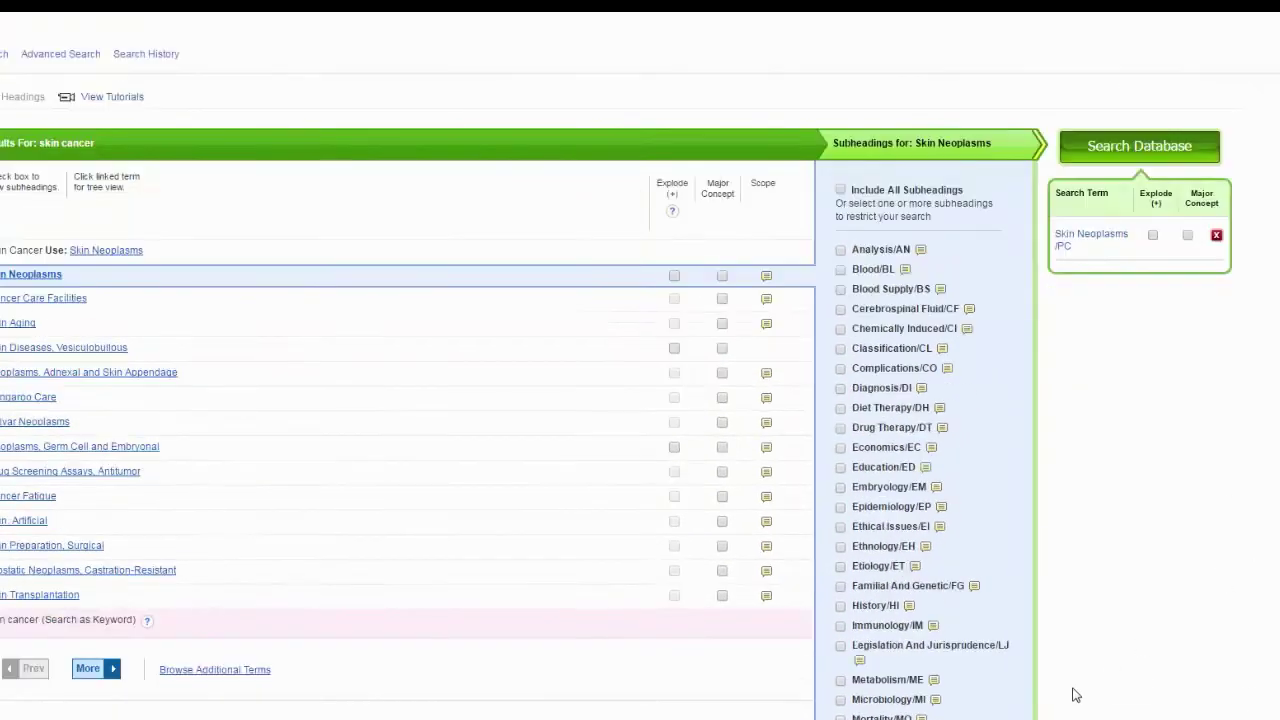
Browse additional headings for 'teenager', keeping Skin Neoplasms/PC as a search term.
click(204, 672)
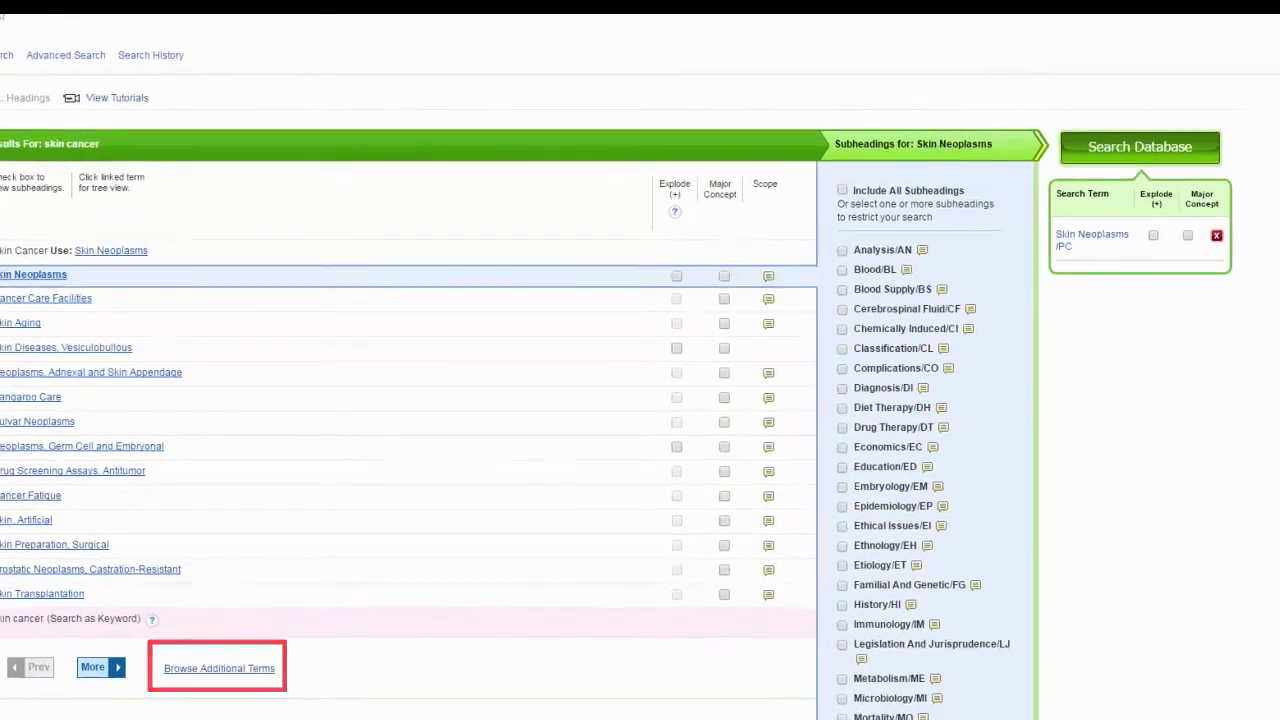
click(62, 211)
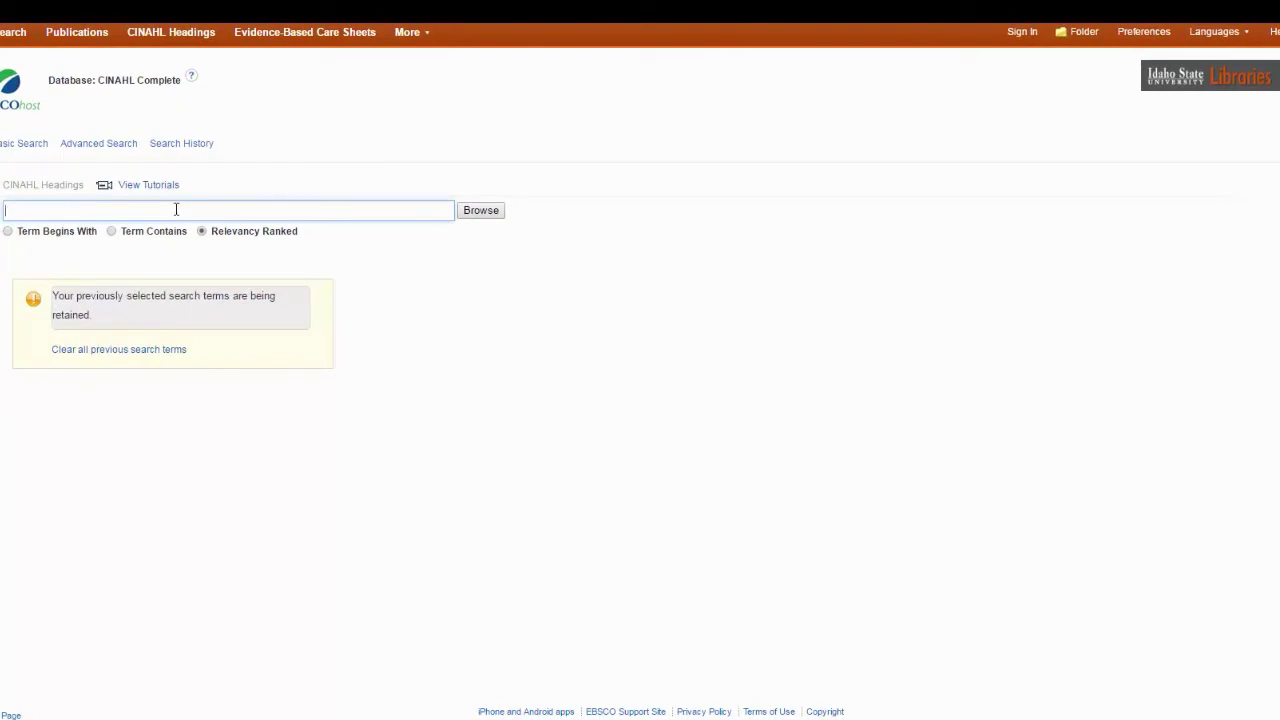
text(teenager)
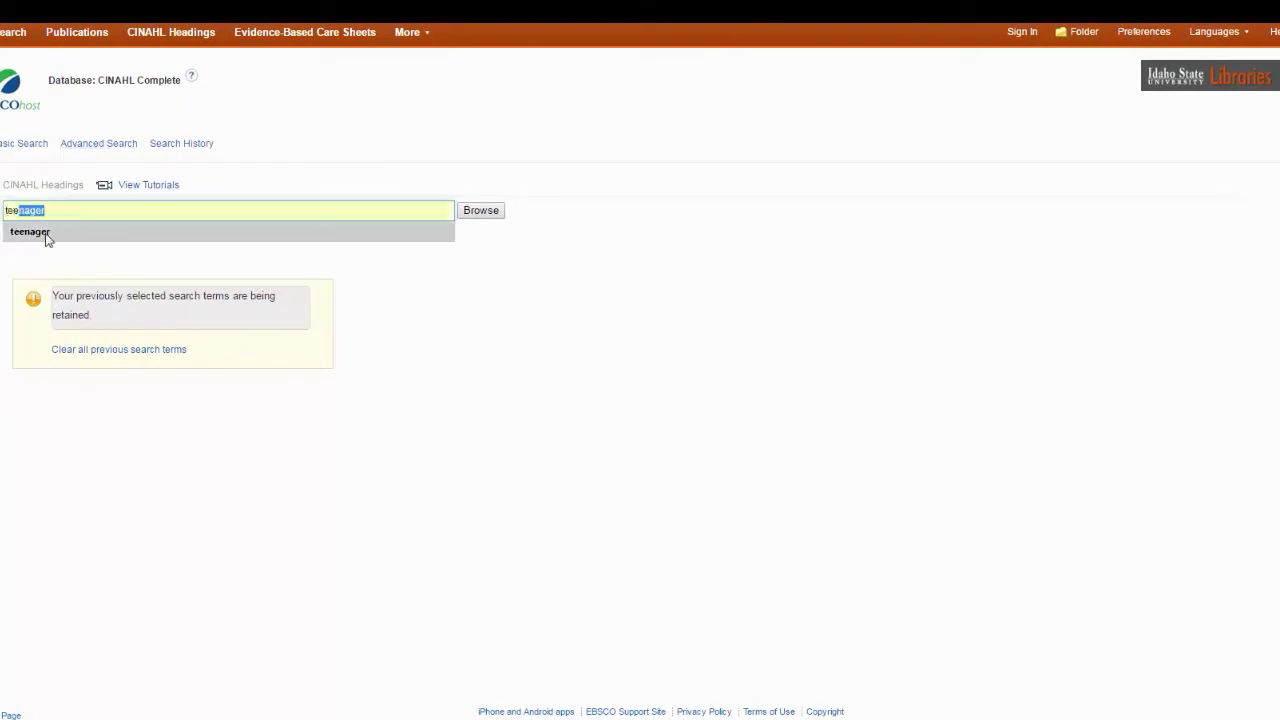
click(46, 238)
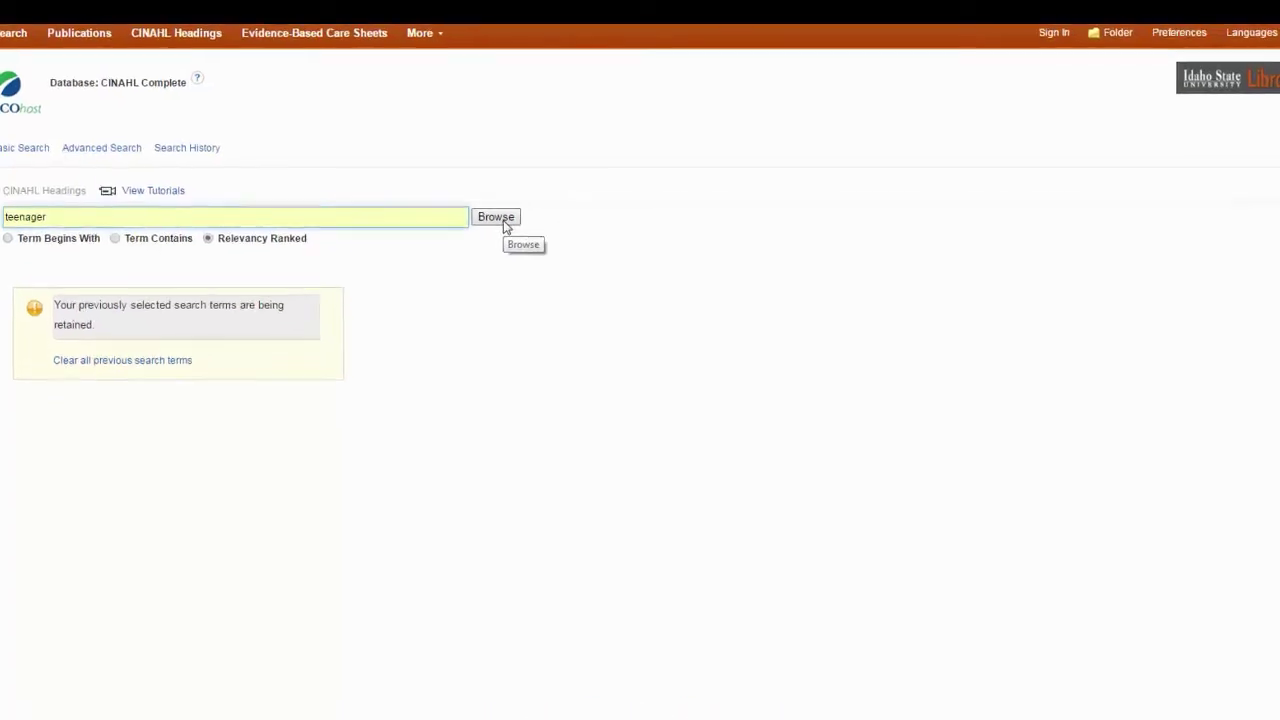
click(538, 238)
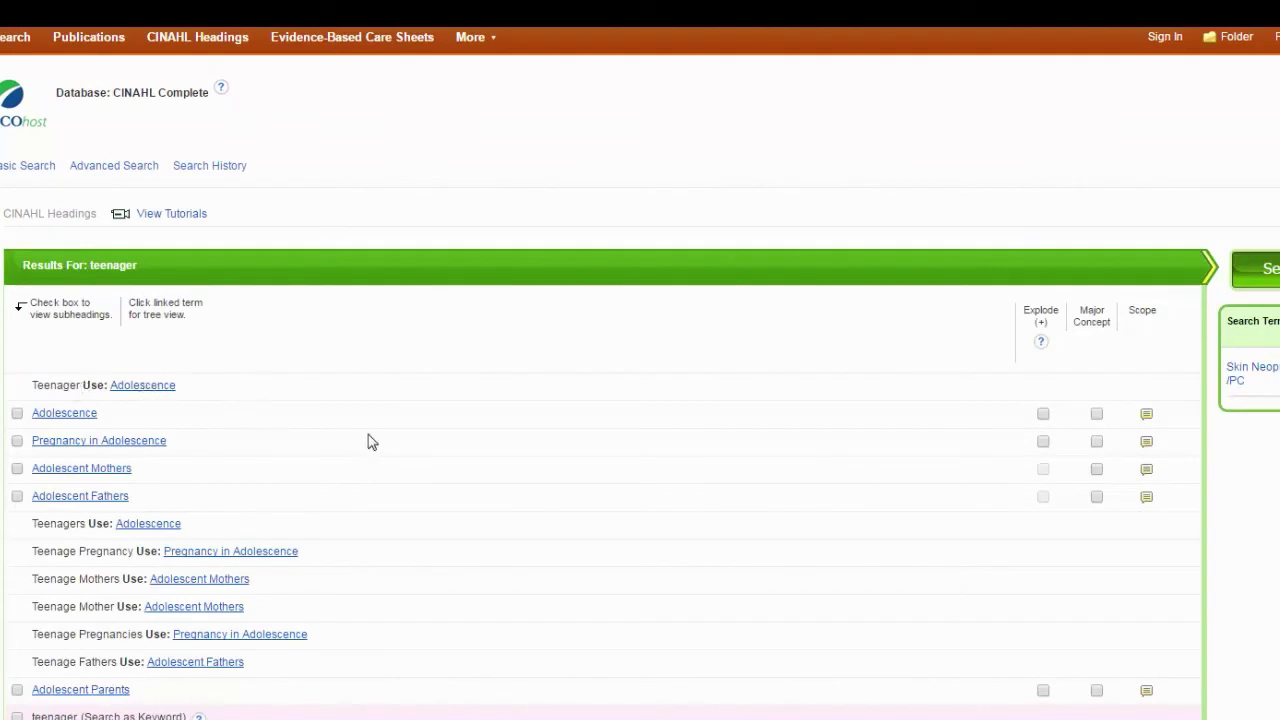
Add the Adolescence heading alongside Skin Neoplasms/PC, combined with AND.
click(17, 413)
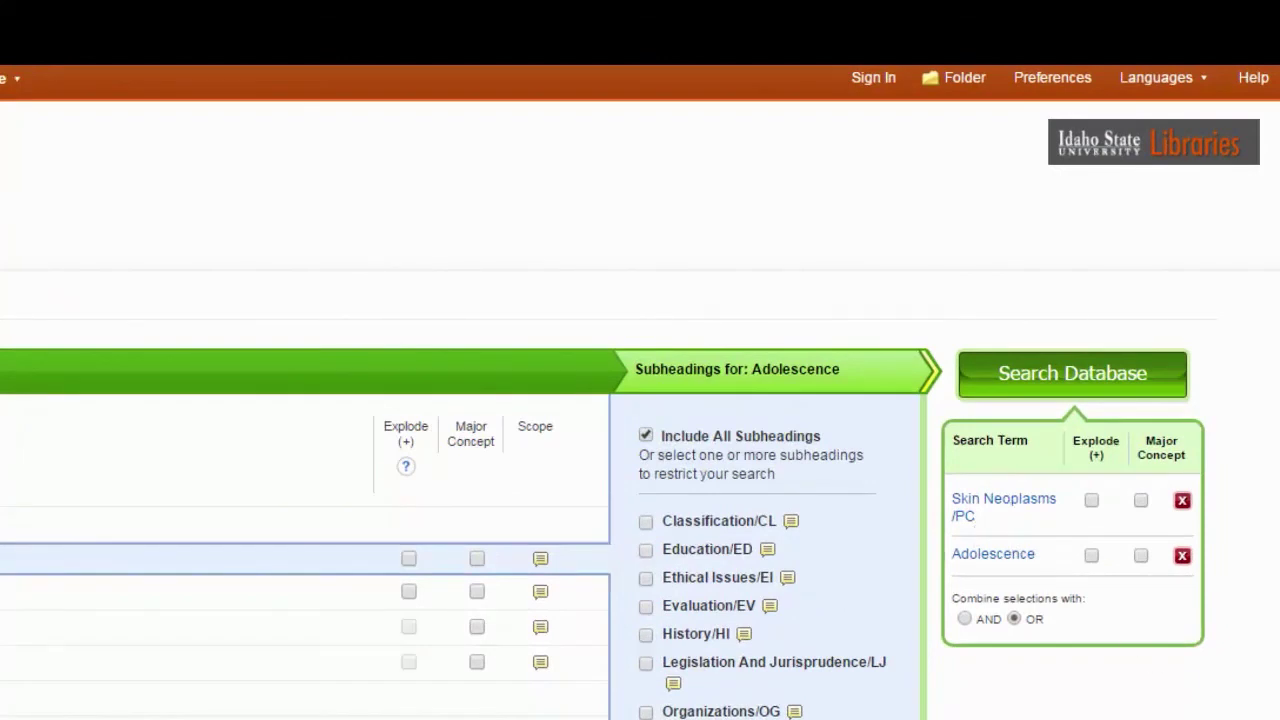
click(965, 619)
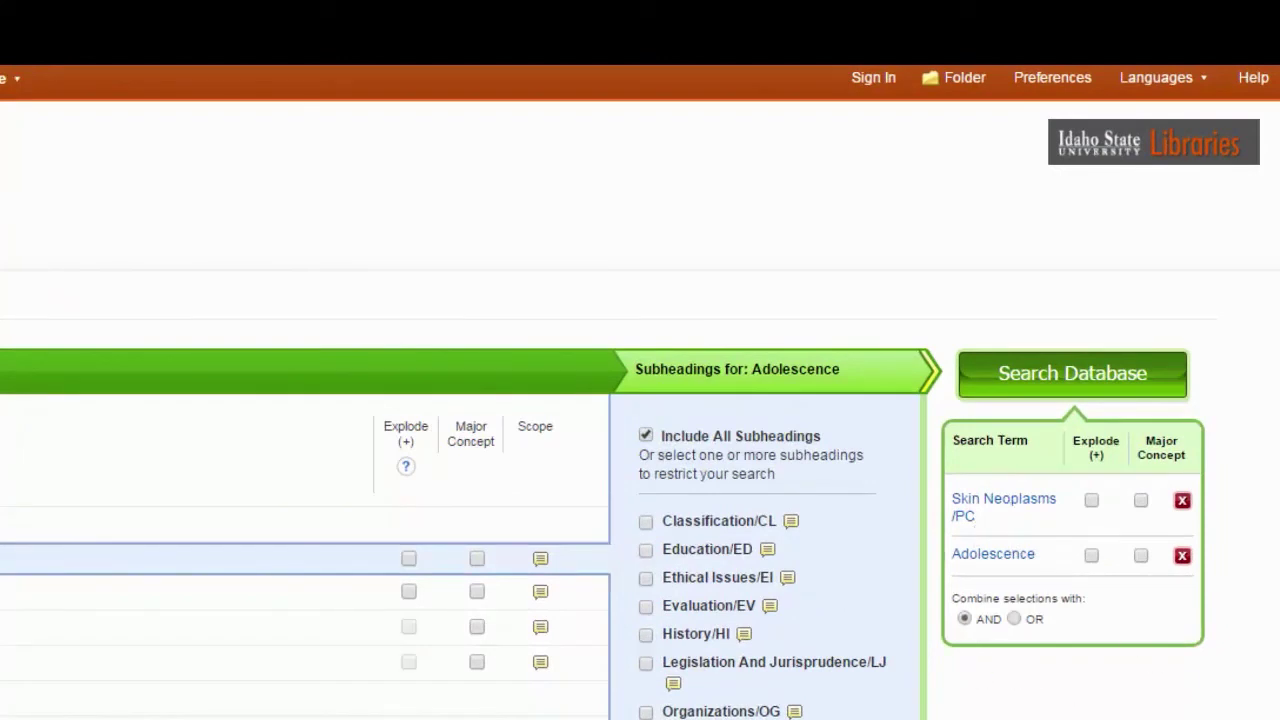